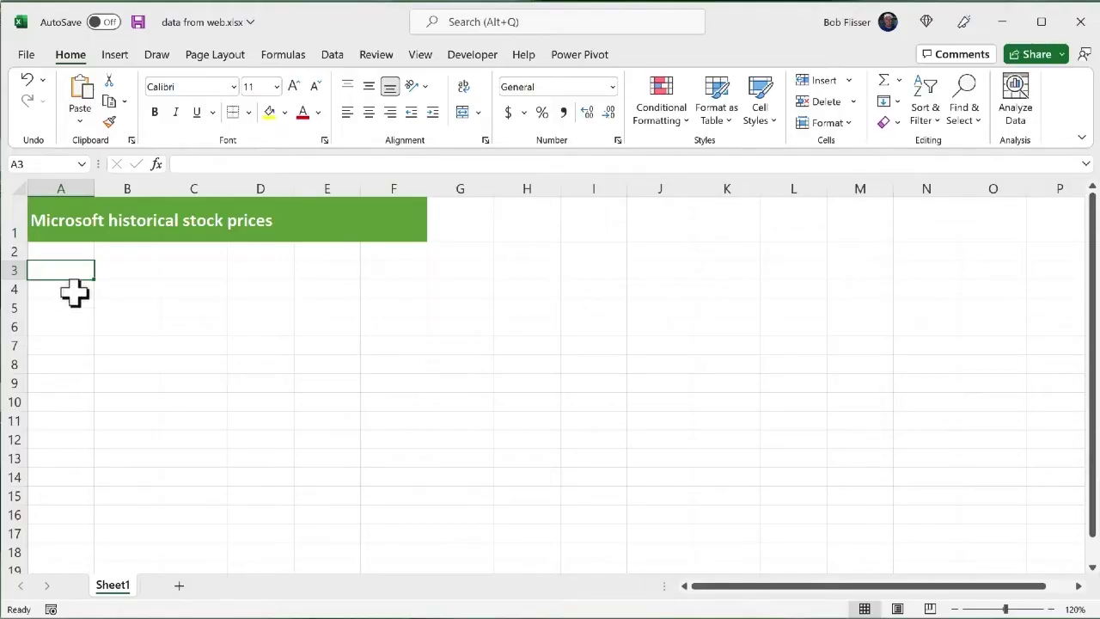
# - Browse the Data tab's Get Data source list, then close it without choosing a source
pyautogui.click(332, 54)
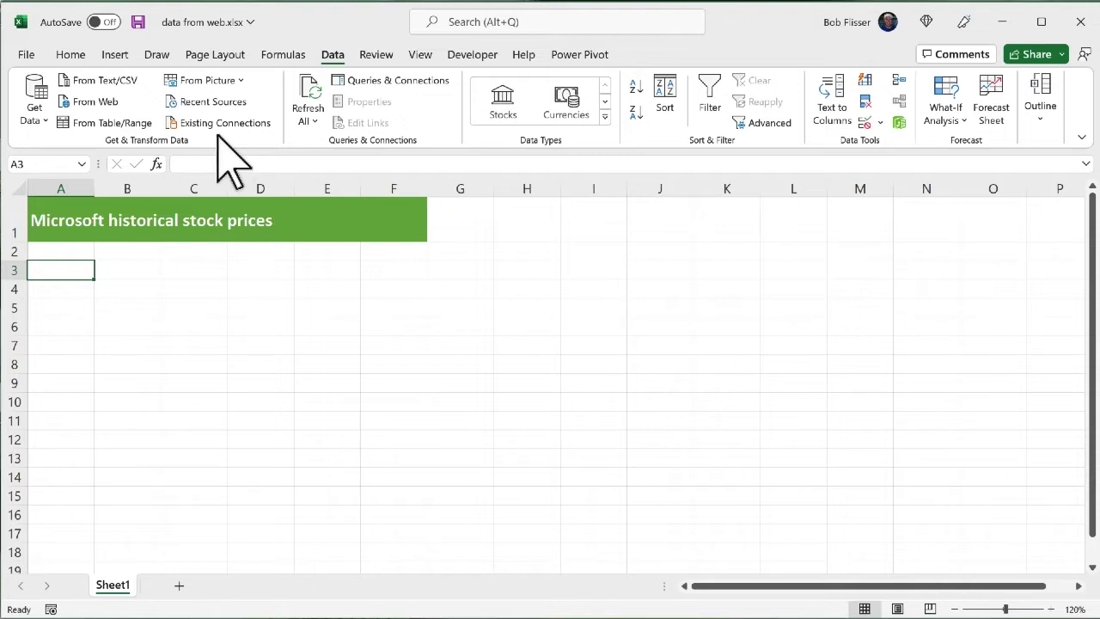
pyautogui.click(36, 111)
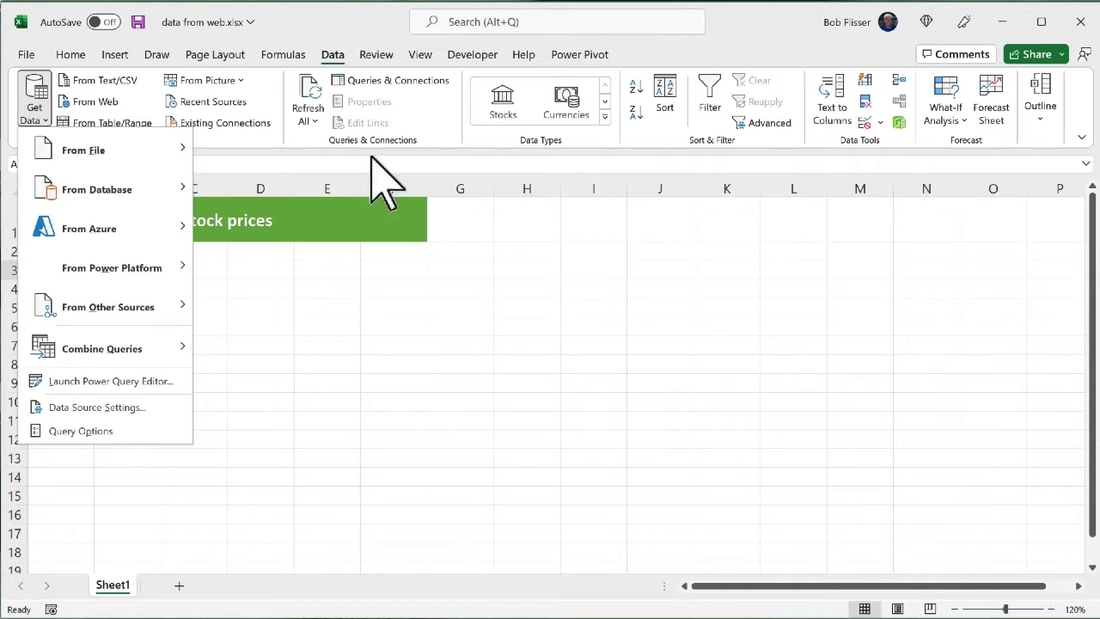
pyautogui.click(346, 15)
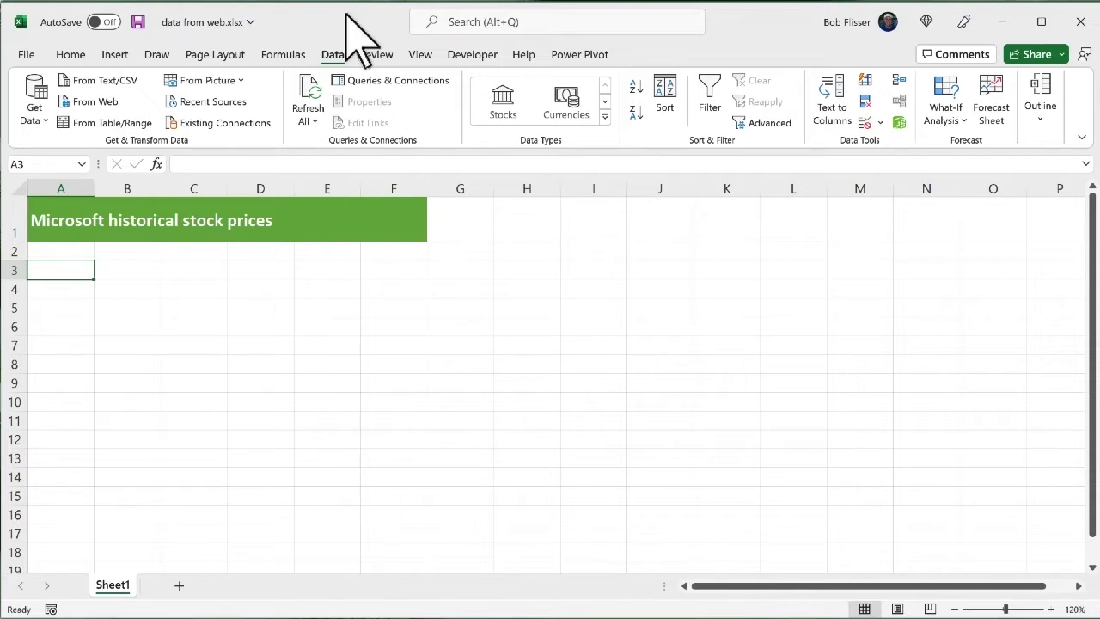
# - Start a basic From Web import using the pasted WSJ MSFT historical-prices URL
pyautogui.click(96, 103)
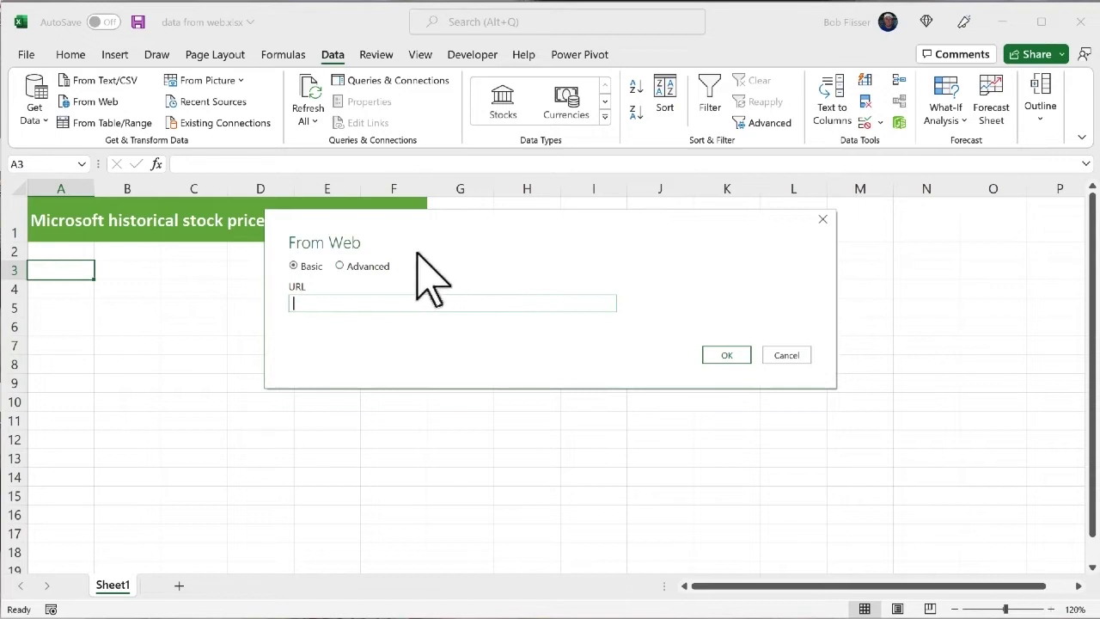
pyautogui.click(340, 266)
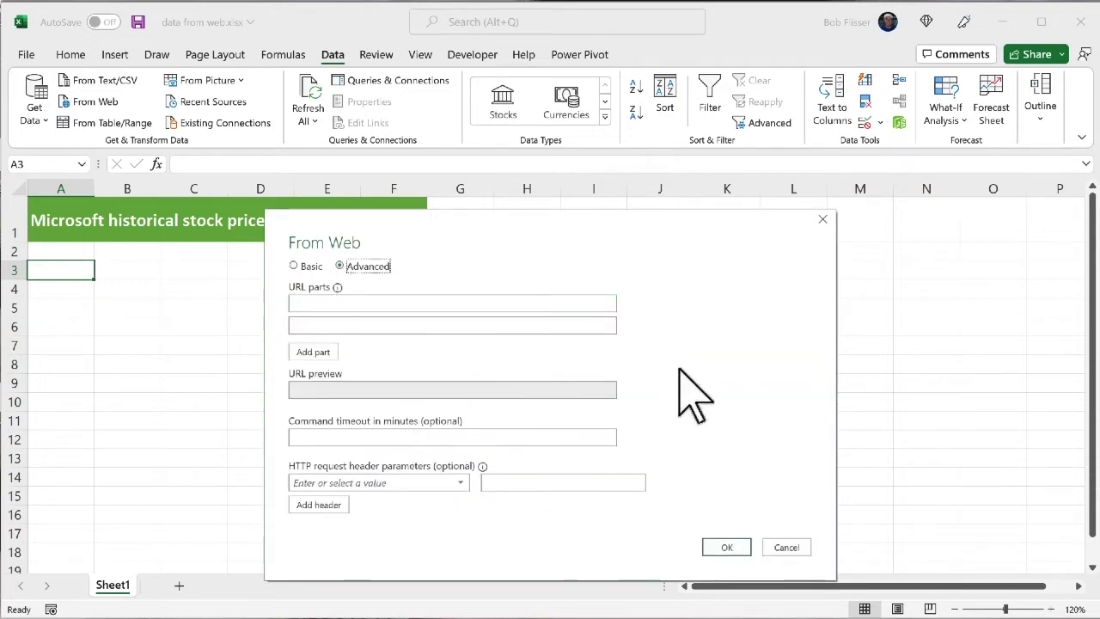
pyautogui.click(294, 267)
pyautogui.click(449, 305)
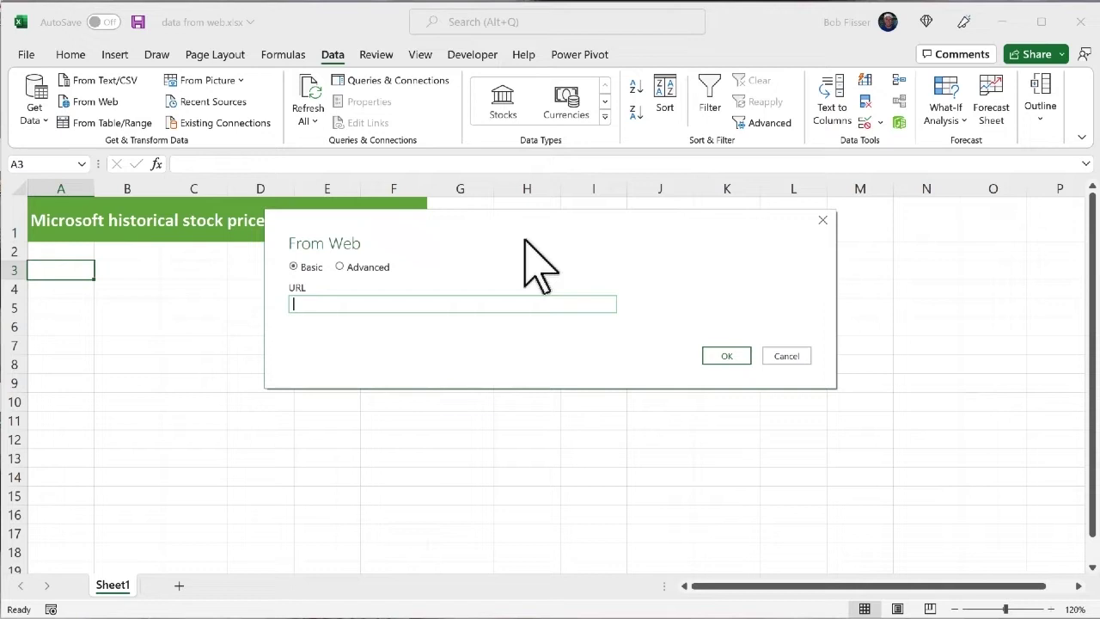
pyautogui.write('https://www.wsj.com/market-data/quotes/MSFT/historical-prices')
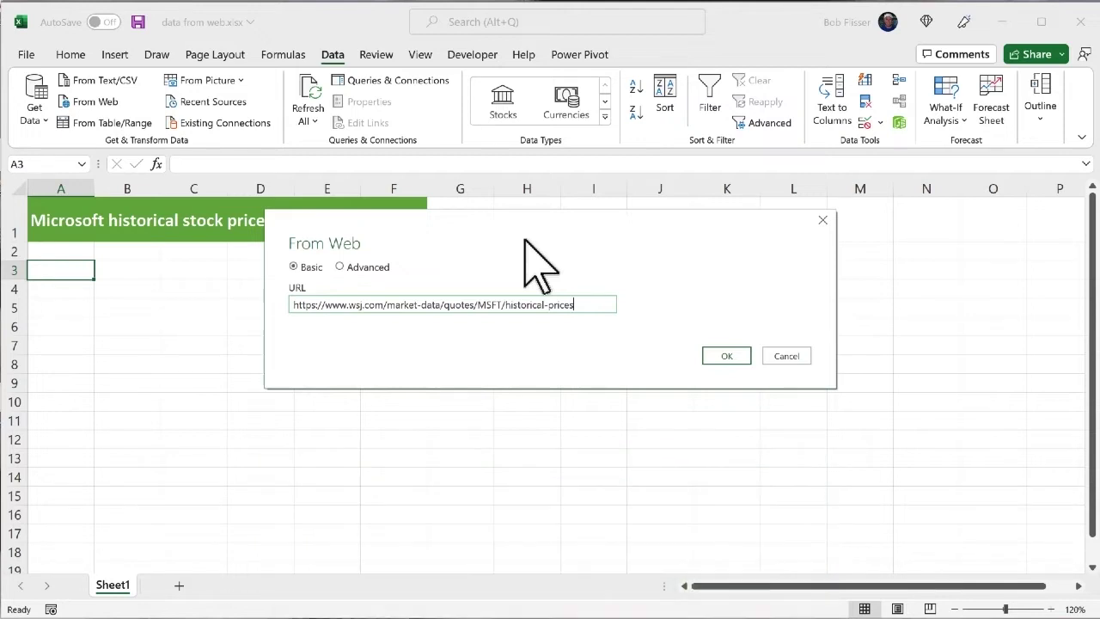
pyautogui.click(726, 356)
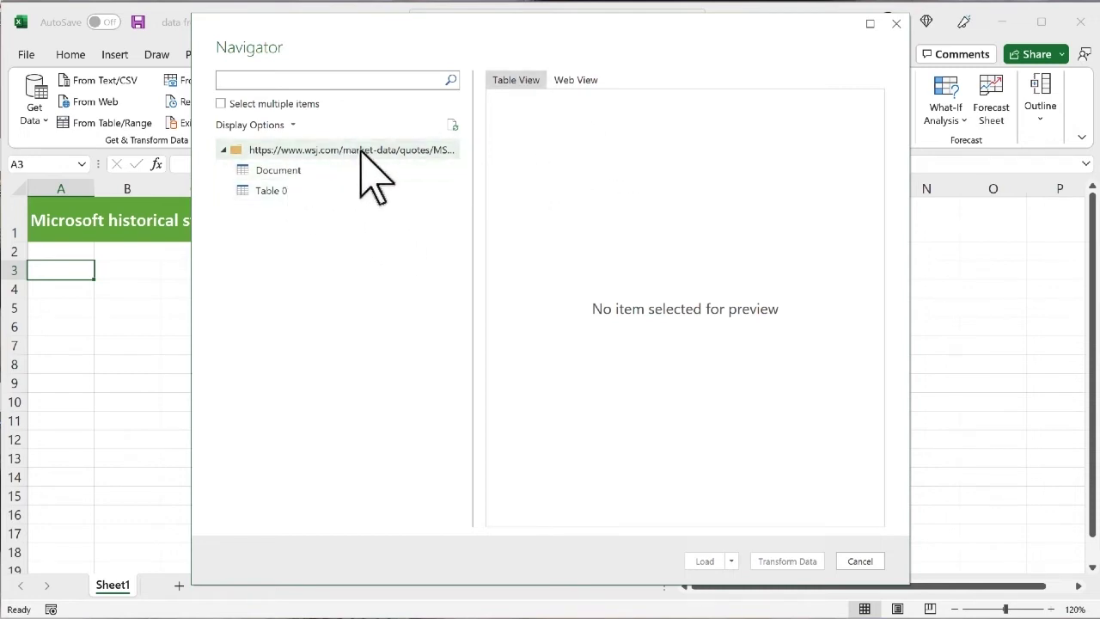
# - Preview the Document item, then Table 0's daily MSFT prices from 9/6/2022, in the Navigator
pyautogui.click(305, 169)
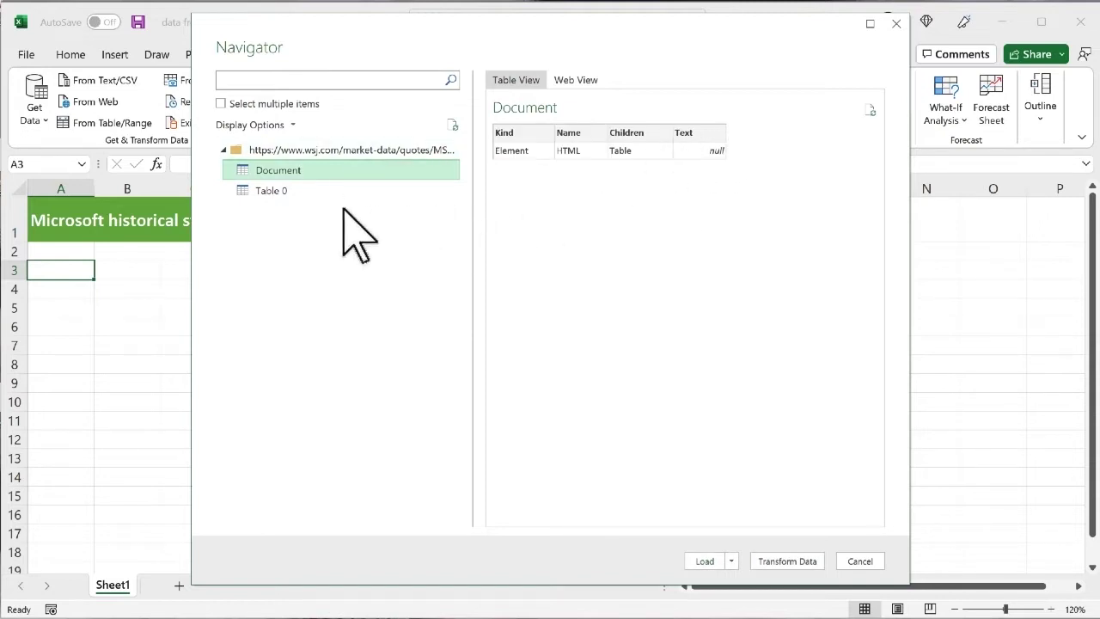
pyautogui.click(278, 194)
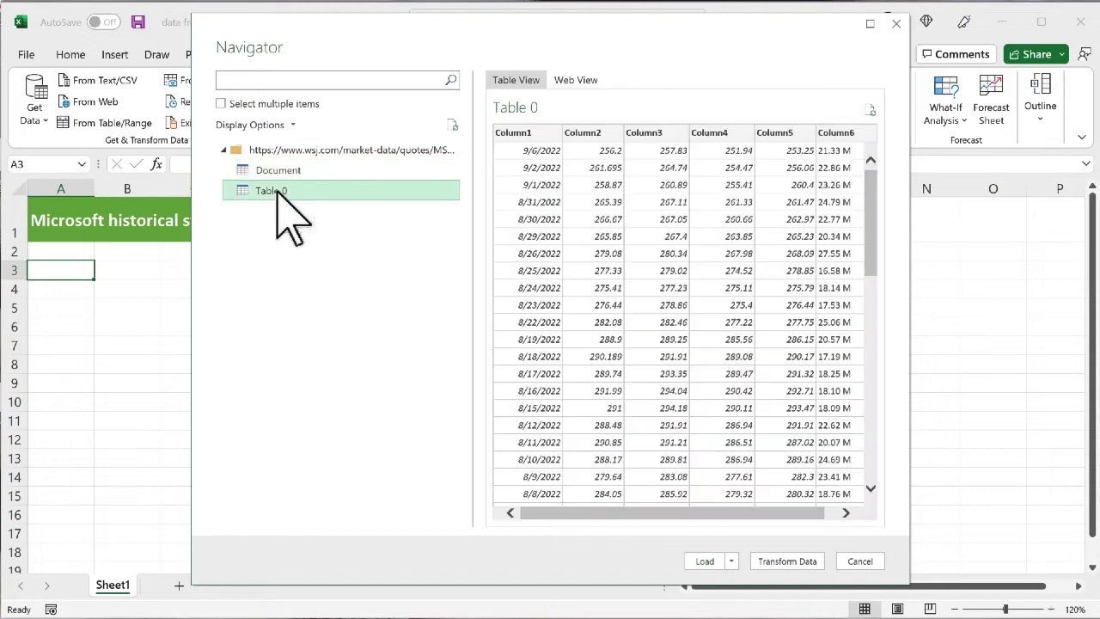
pyautogui.click(584, 79)
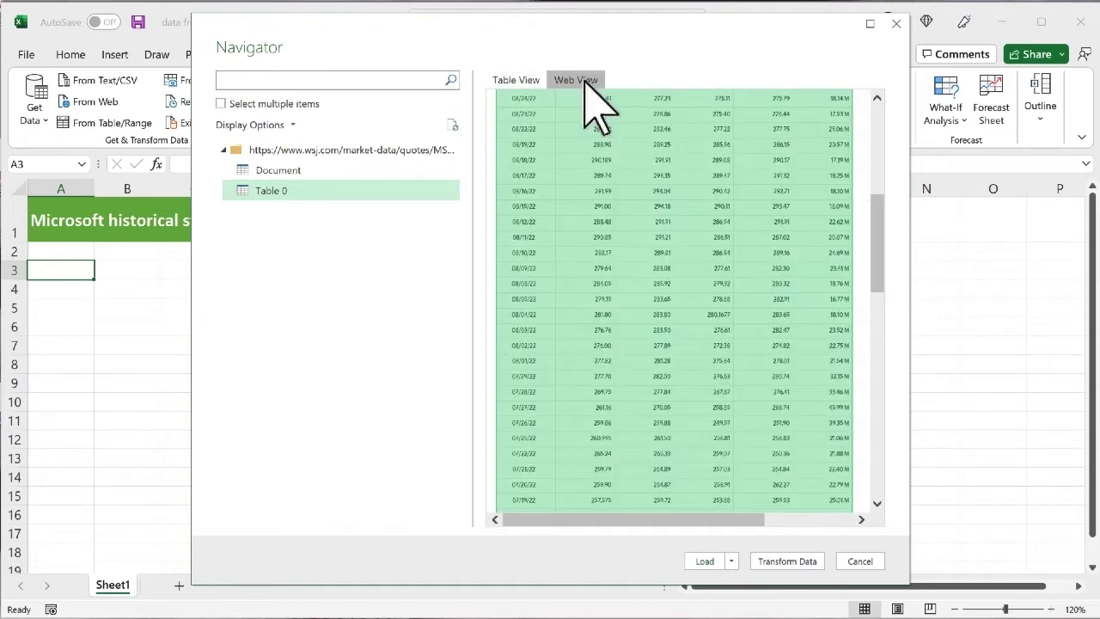
pyautogui.moveTo(879, 216); pyautogui.dragTo(883, 121)
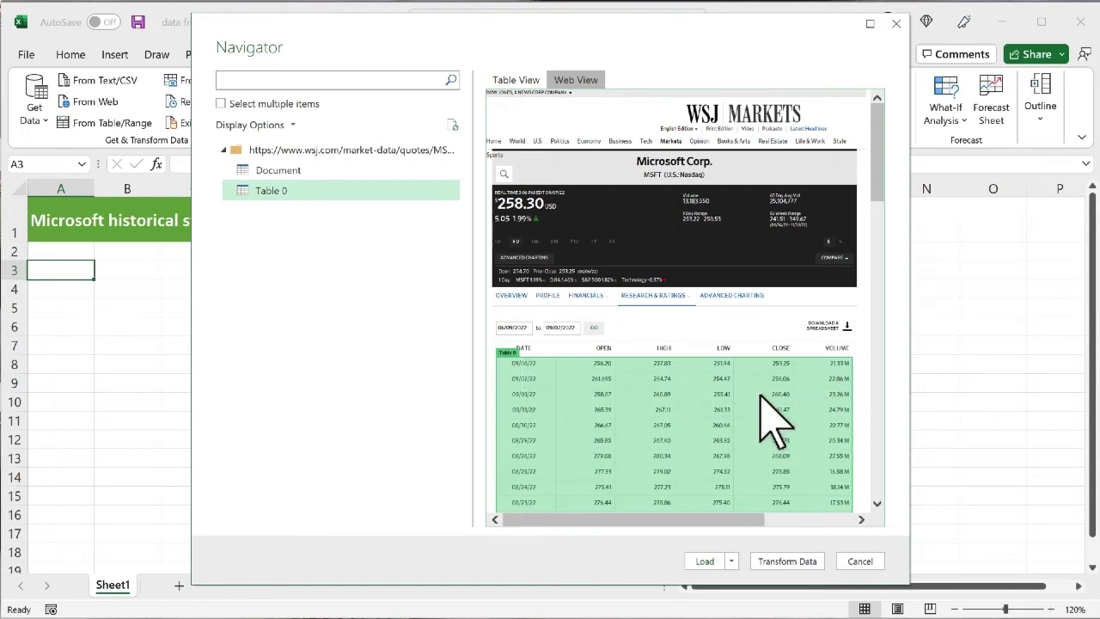
pyautogui.click(524, 79)
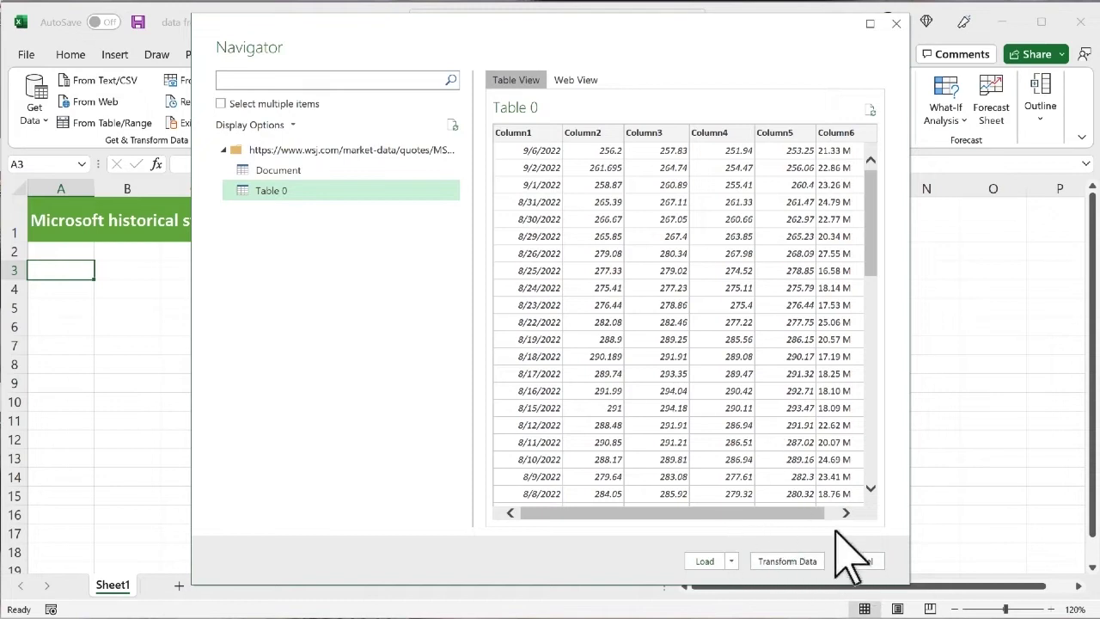
# - Open Table 0 in Power Query Editor and rename Column1 to Date
pyautogui.click(788, 561)
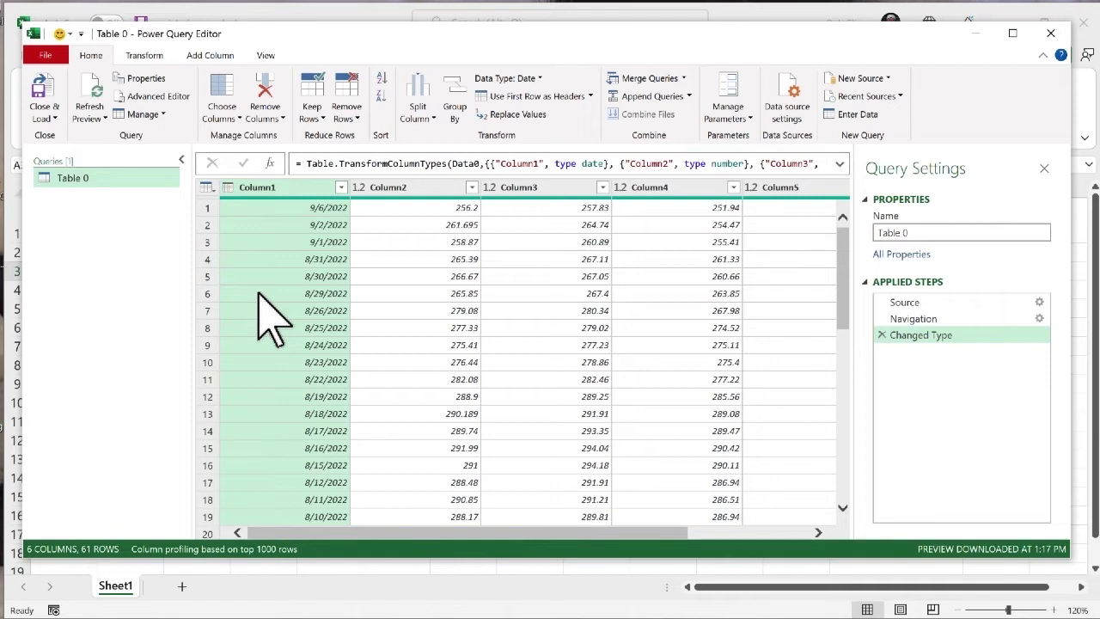
pyautogui.doubleClick(275, 189)
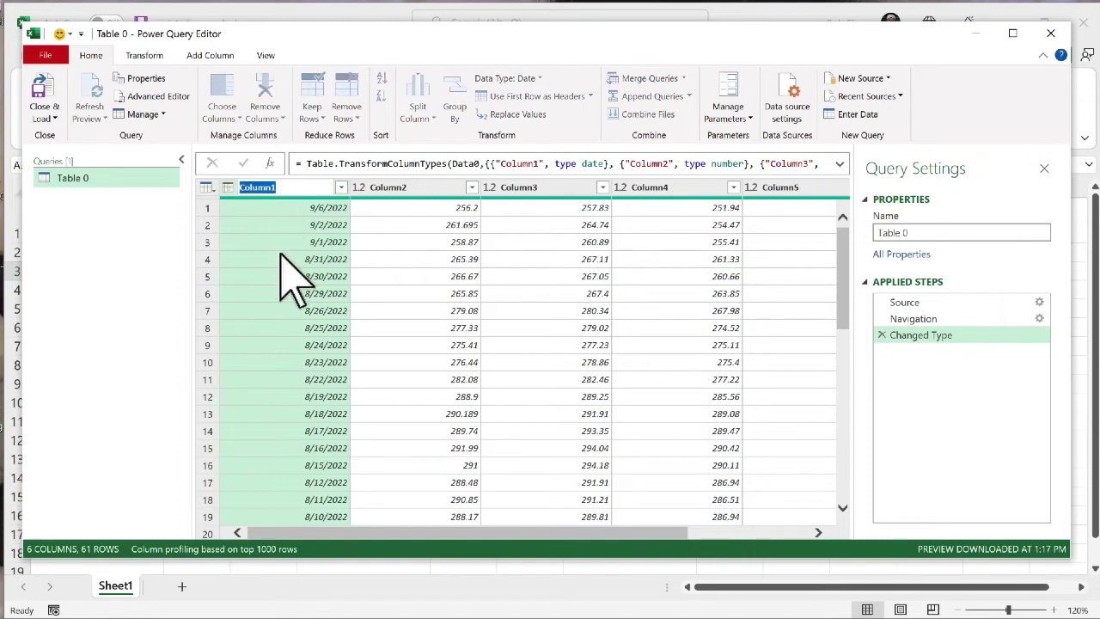
pyautogui.write('Date')
pyautogui.press('Return')
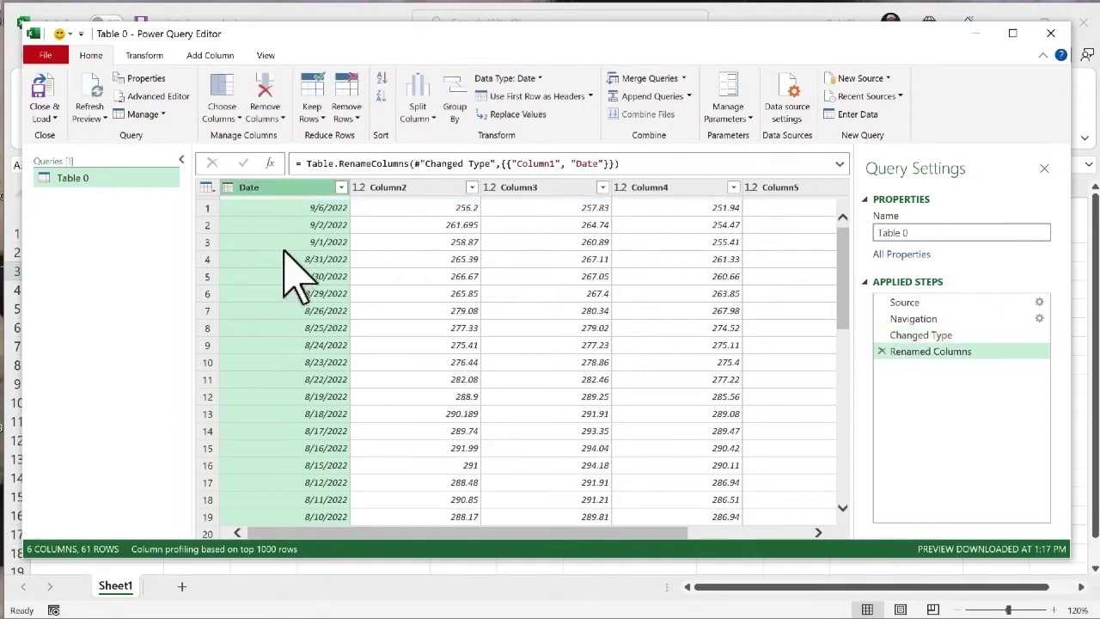
# - Rename the remaining columns Open, High, Low, Close and Volume
pyautogui.doubleClick(404, 186)
pyautogui.write('Open')
pyautogui.press('Tab')
pyautogui.write('High')
pyautogui.press('Tab')
pyautogui.write('Low')
pyautogui.press('Tab')
pyautogui.write('Close')
pyautogui.press('Tab')
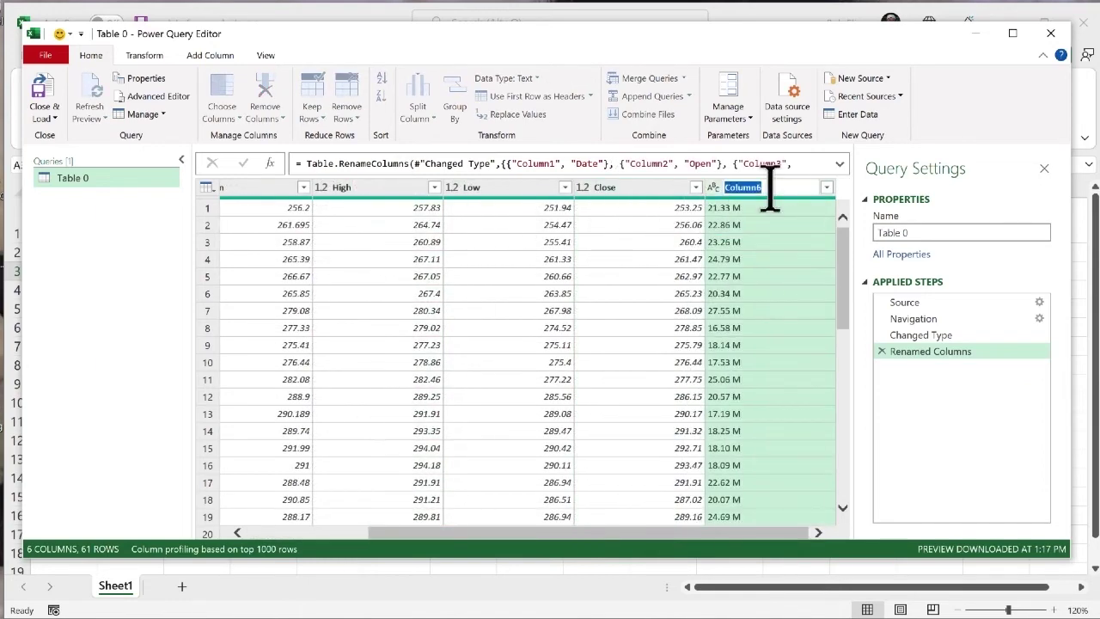
pyautogui.write('Volume')
pyautogui.press('Return')
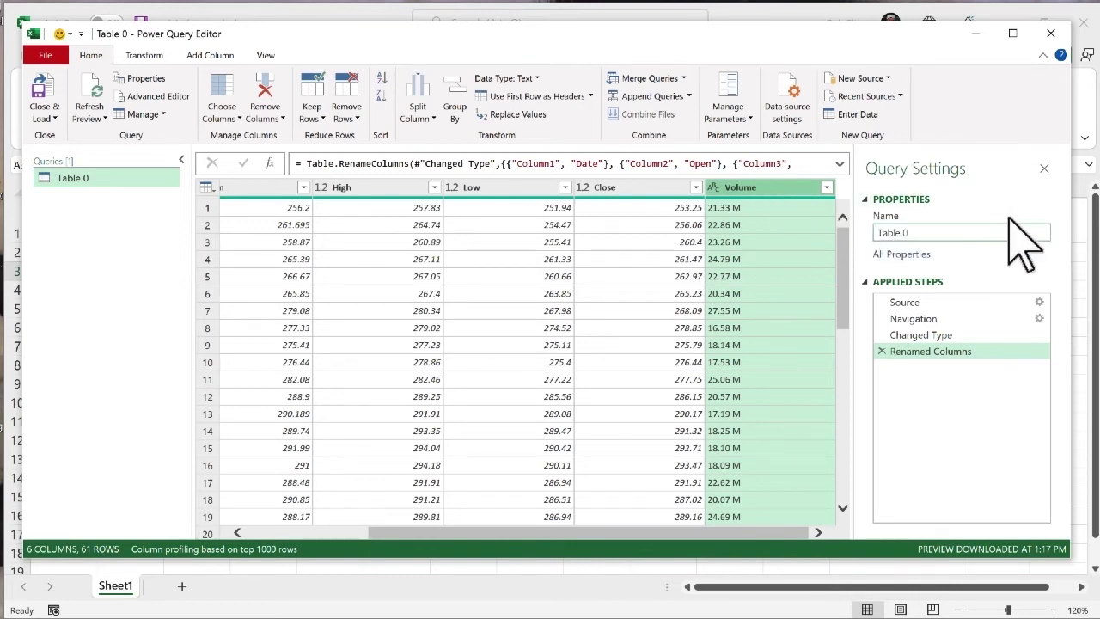
# - Rename the query from Table 0 to msft_historical
pyautogui.click(937, 232)
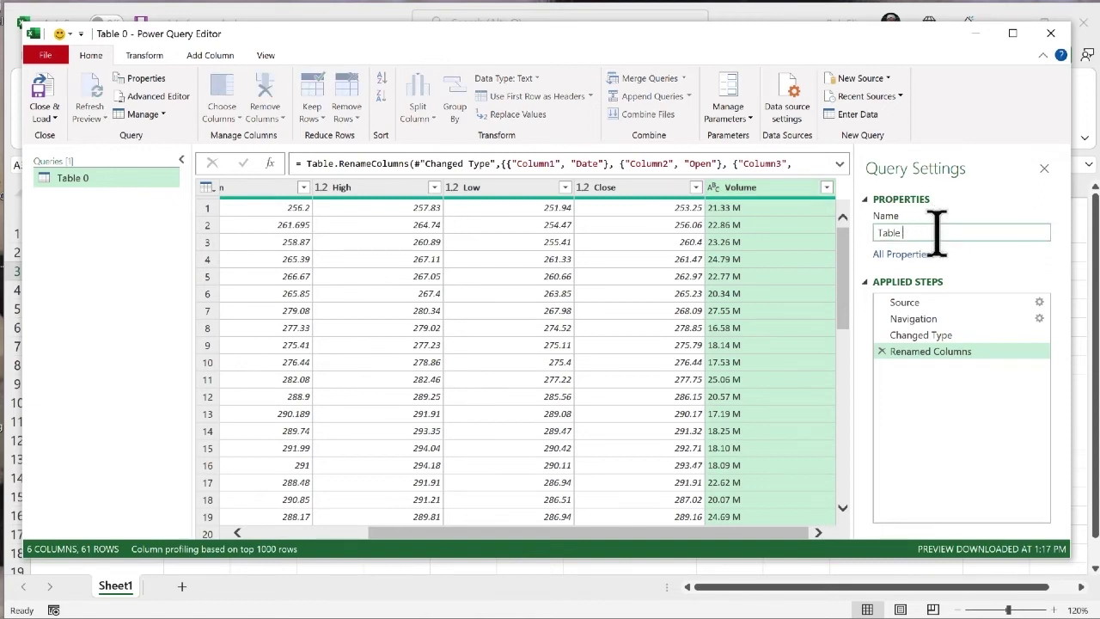
pyautogui.press('BackSpace')
pyautogui.press('BackSpace')
pyautogui.press('BackSpace')
pyautogui.press('BackSpace')
pyautogui.press('BackSpace')
pyautogui.press('BackSpace')
pyautogui.write('ms')
pyautogui.write('ft_historical')
# - Close & Load To a table on the existing worksheet at cell A3
pyautogui.click(52, 115)
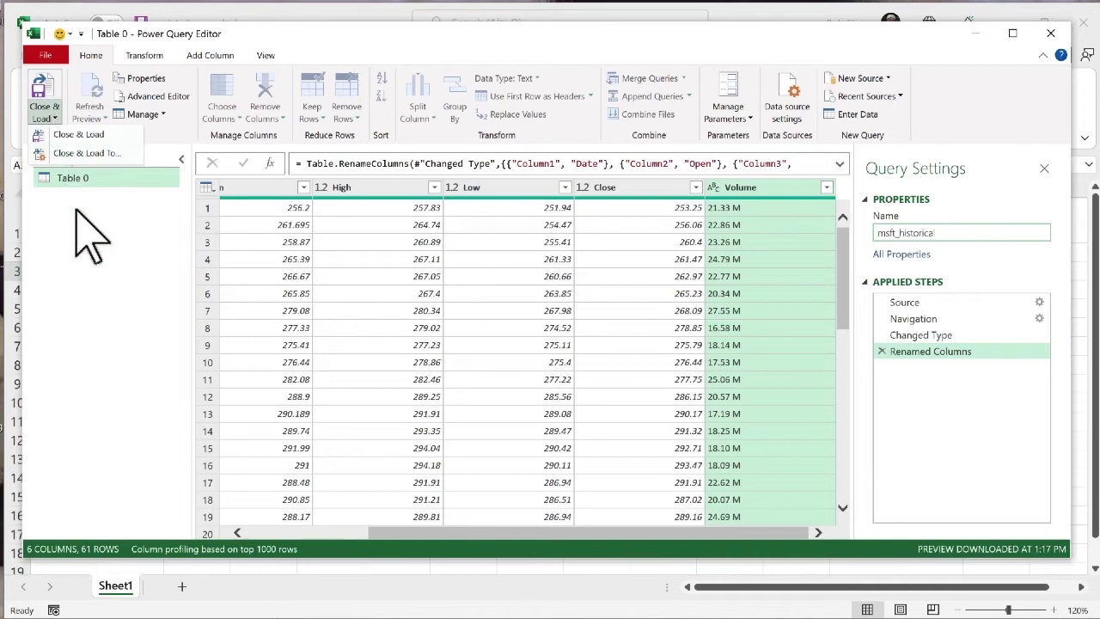
pyautogui.click(86, 153)
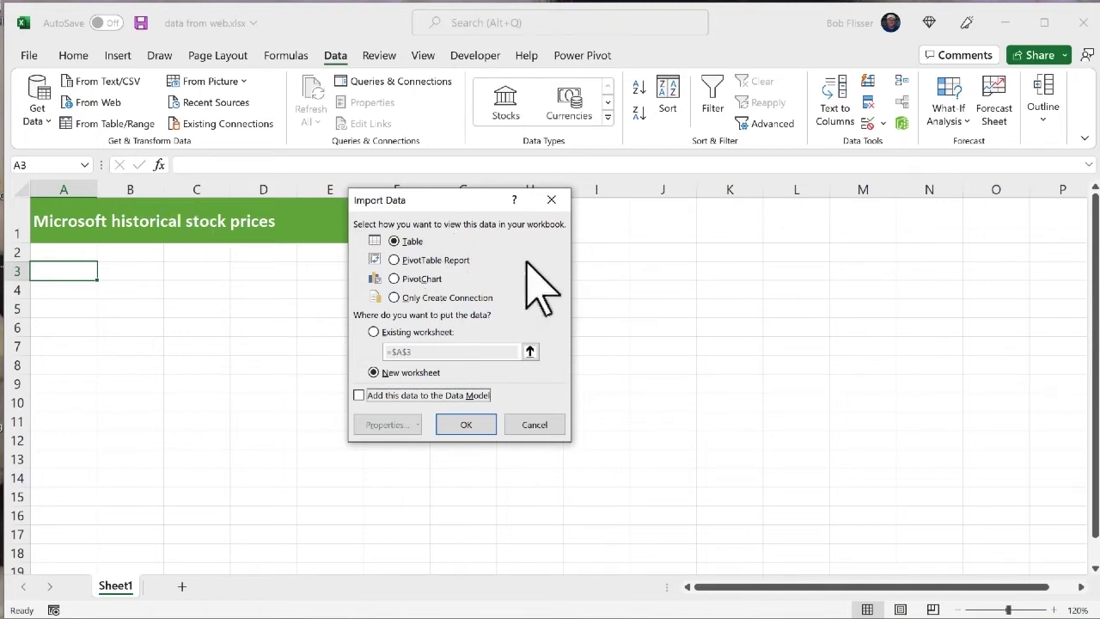
pyautogui.click(423, 333)
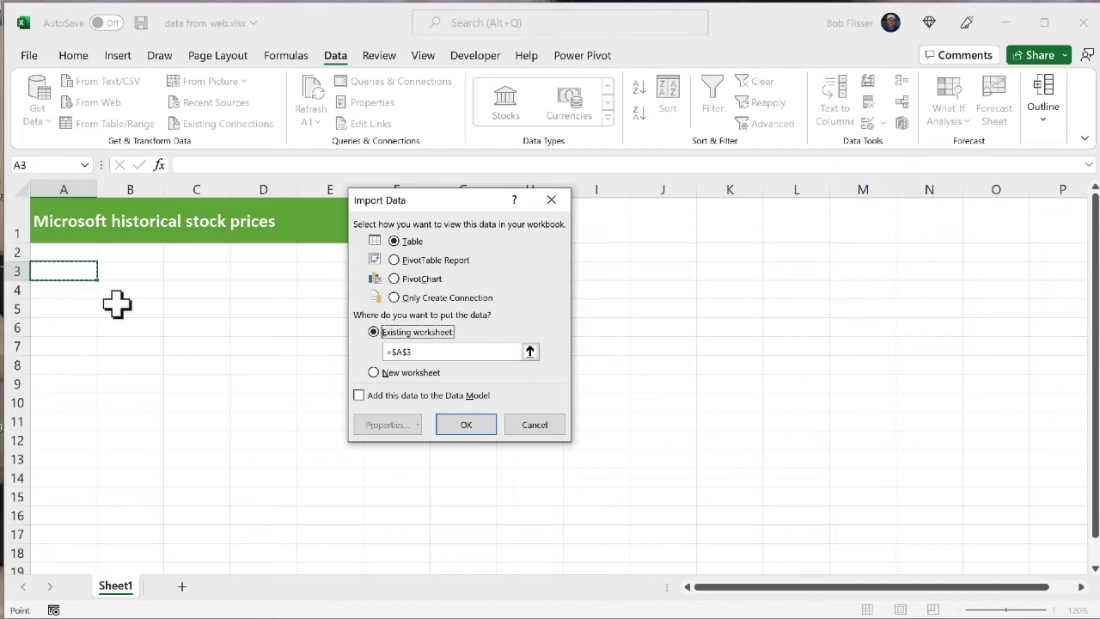
pyautogui.click(468, 424)
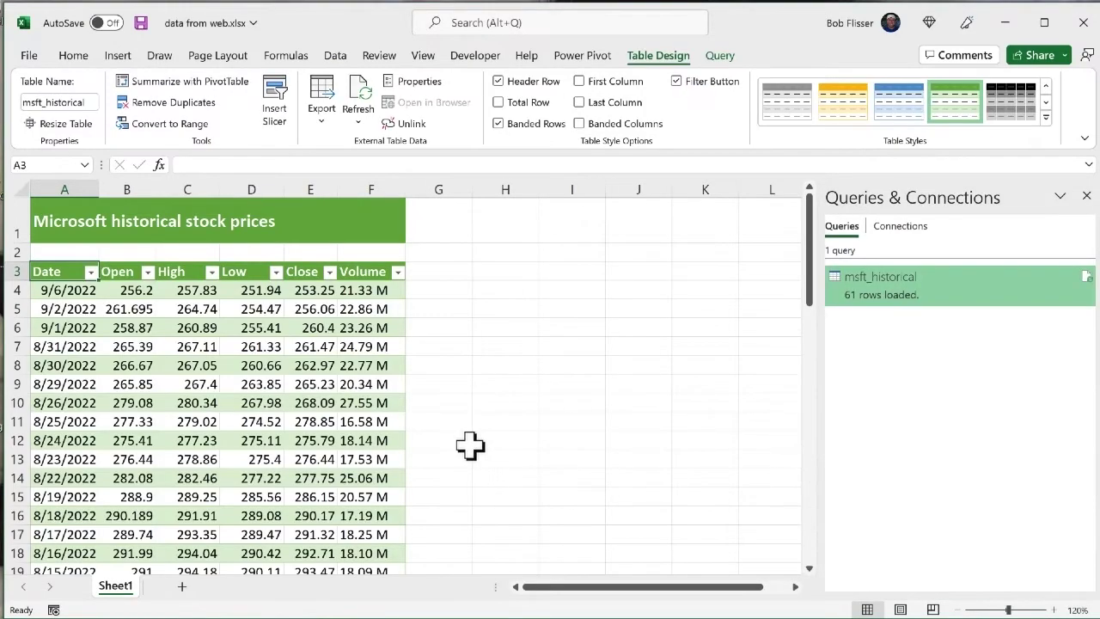
# - Close and reopen Queries & Connections from the Data tab, then select the msft_historical table
pyautogui.click(241, 384)
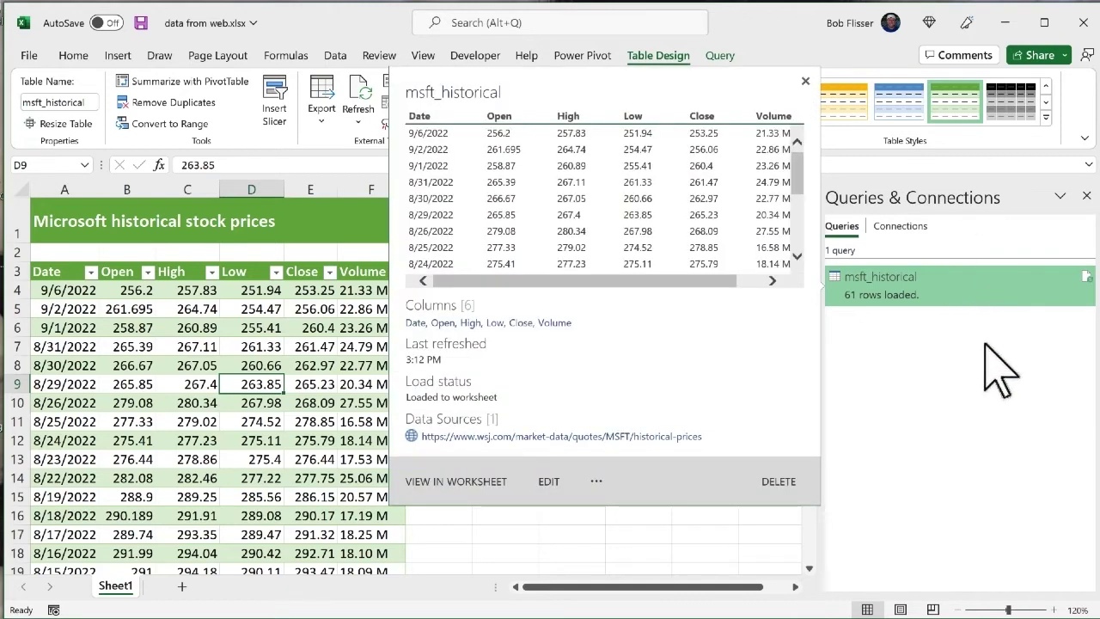
pyautogui.moveTo(916, 278)
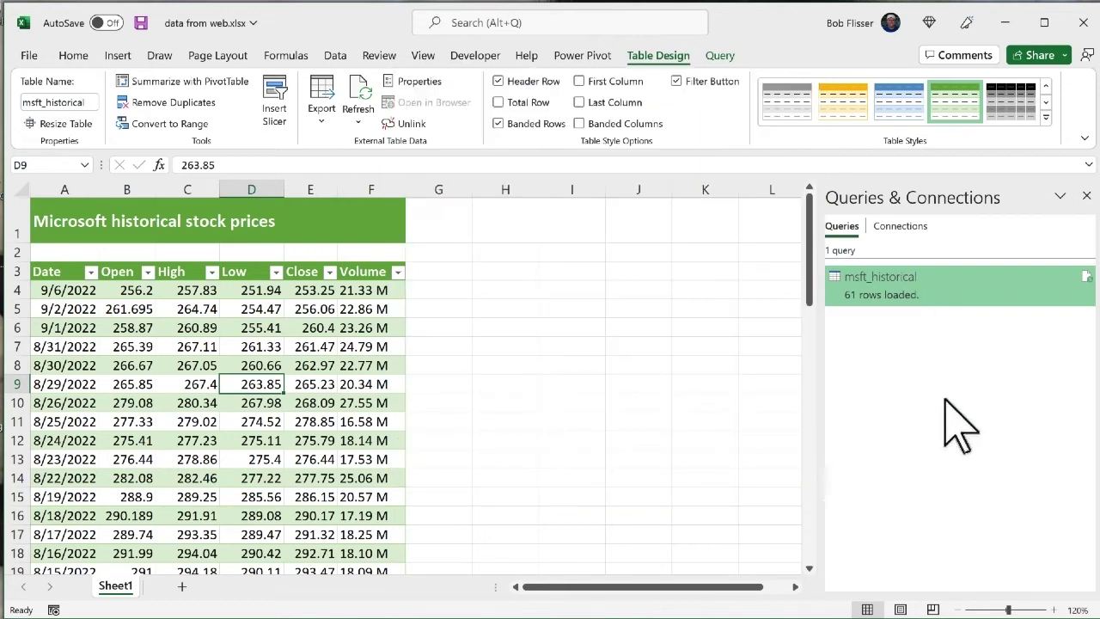
pyautogui.click(1088, 196)
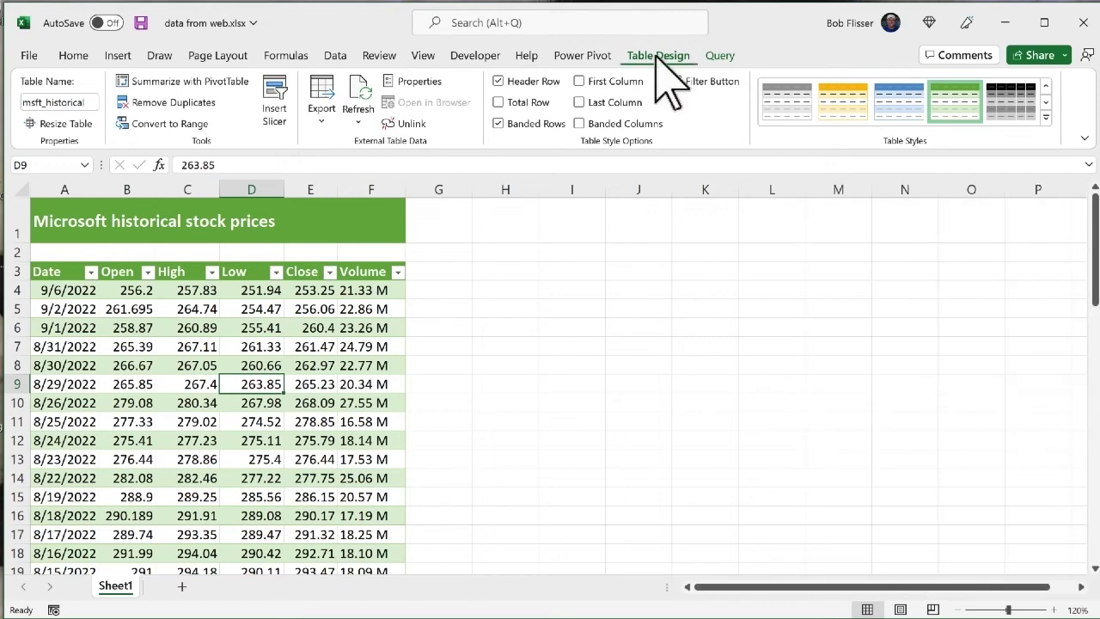
pyautogui.click(336, 55)
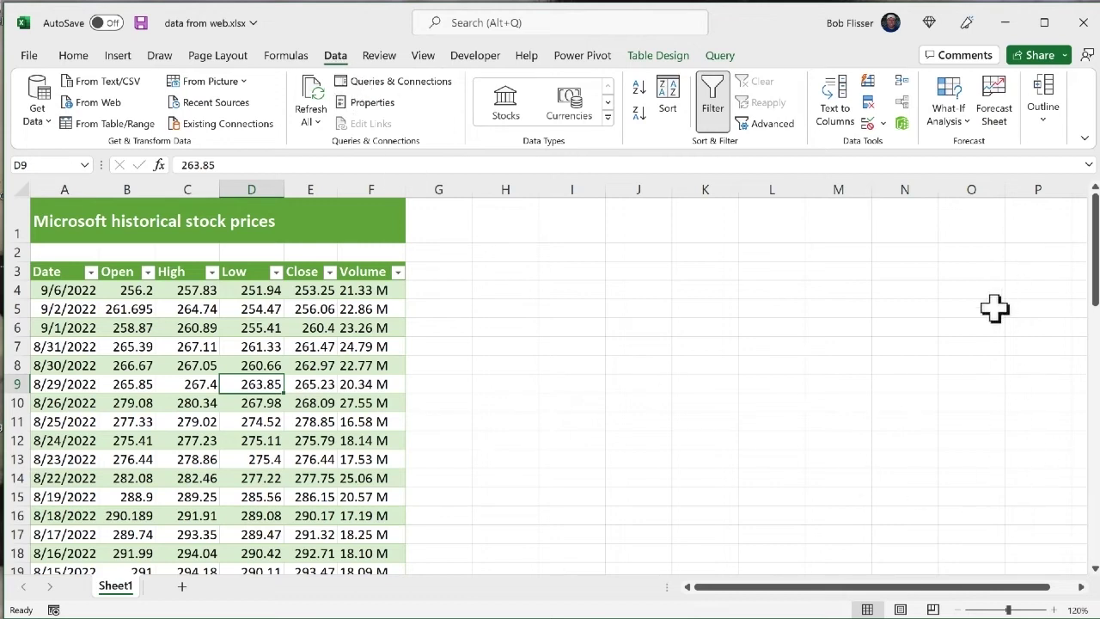
pyautogui.click(428, 83)
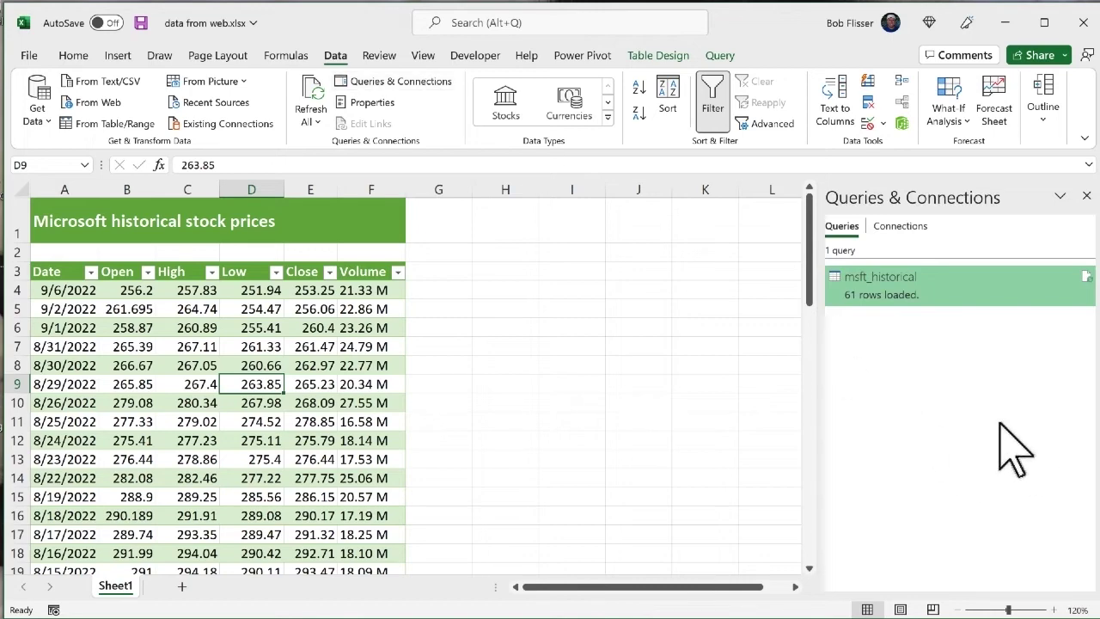
pyautogui.click(881, 283)
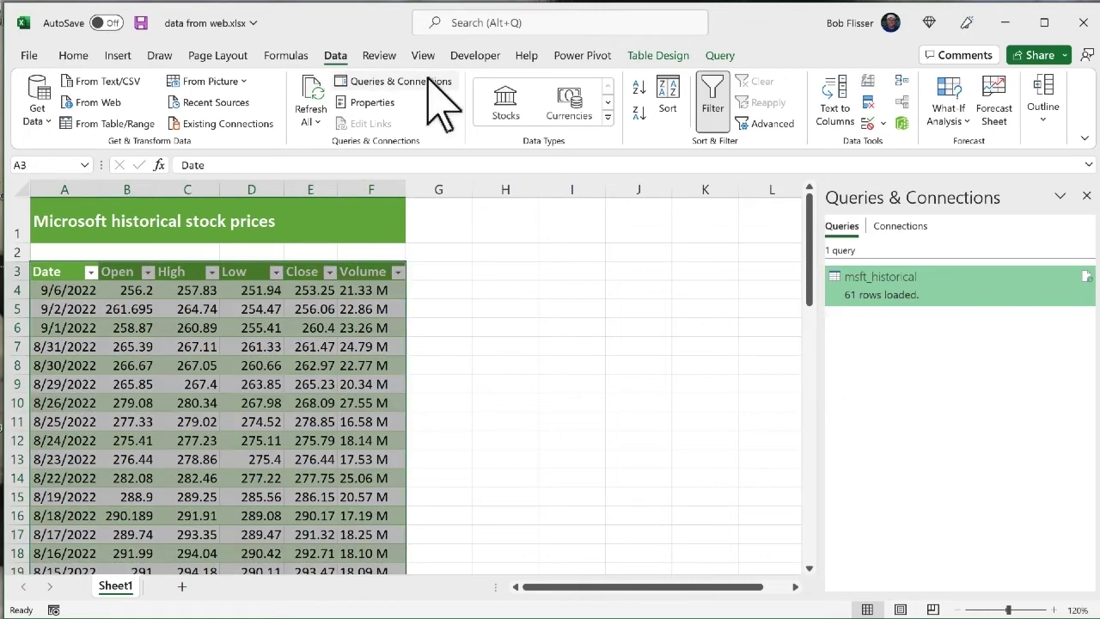
# - Open msft_historical from Existing Connections' Tables list, view its properties, and cancel both dialogs
pyautogui.click(258, 124)
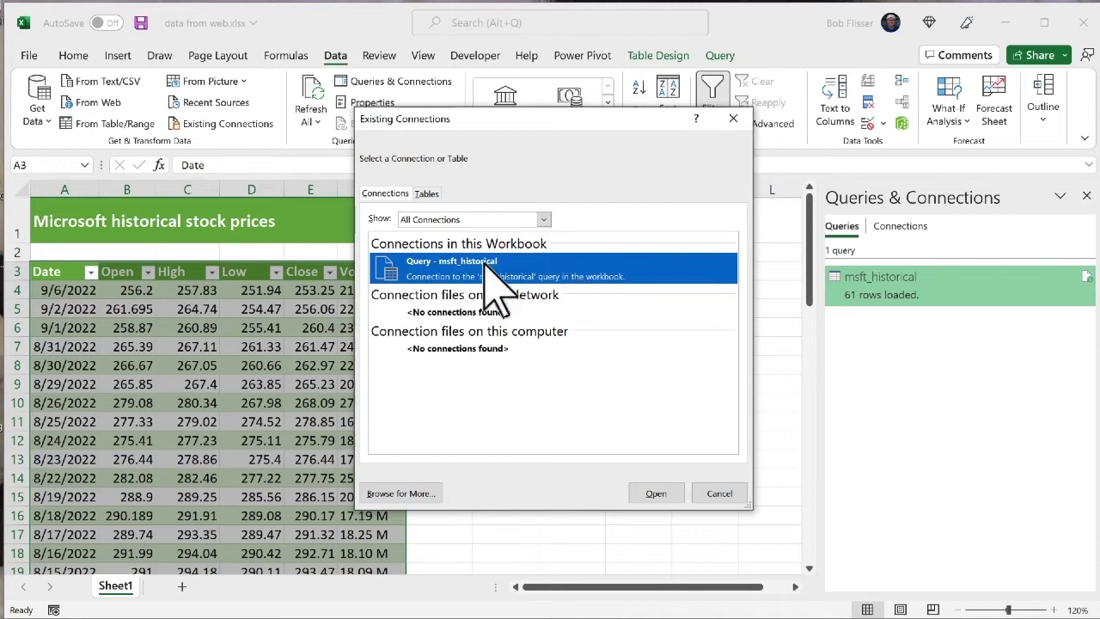
pyautogui.click(428, 194)
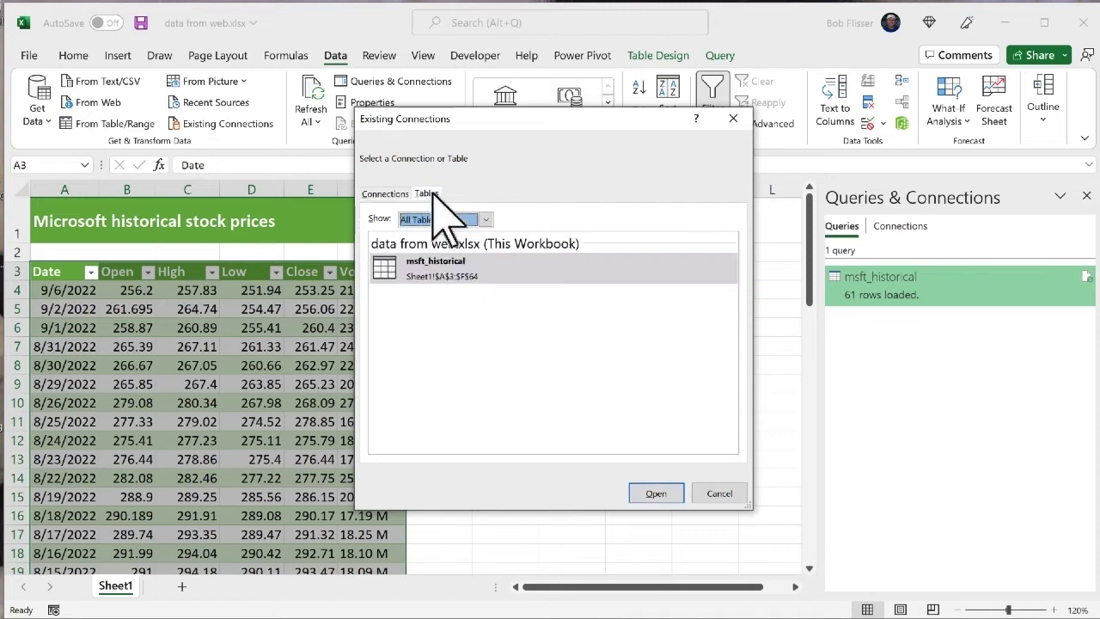
pyautogui.click(491, 273)
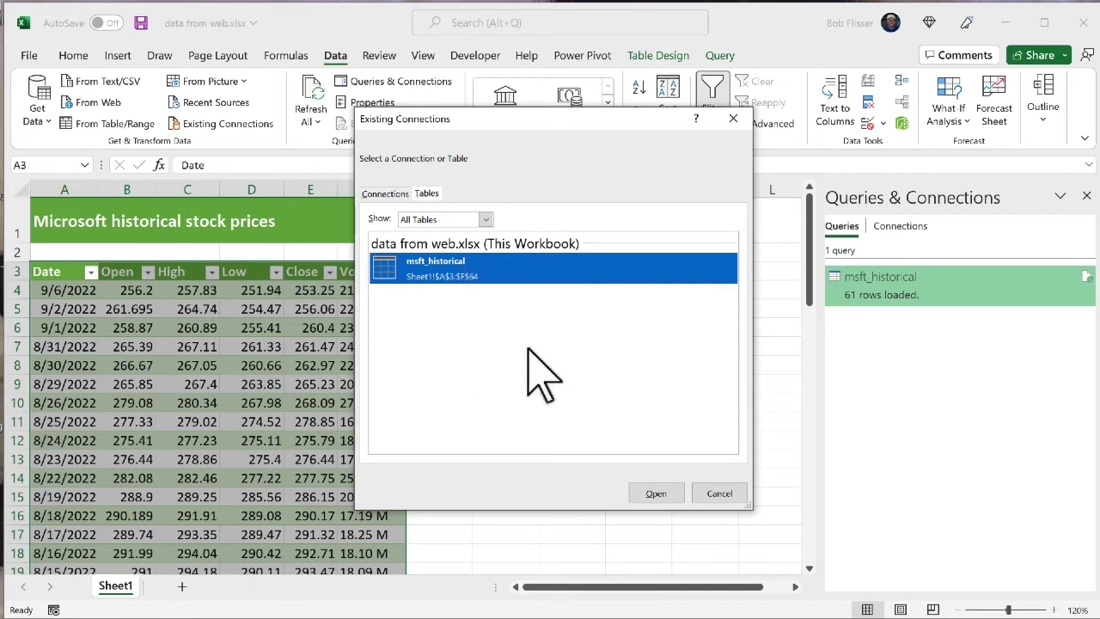
pyautogui.doubleClick(468, 267)
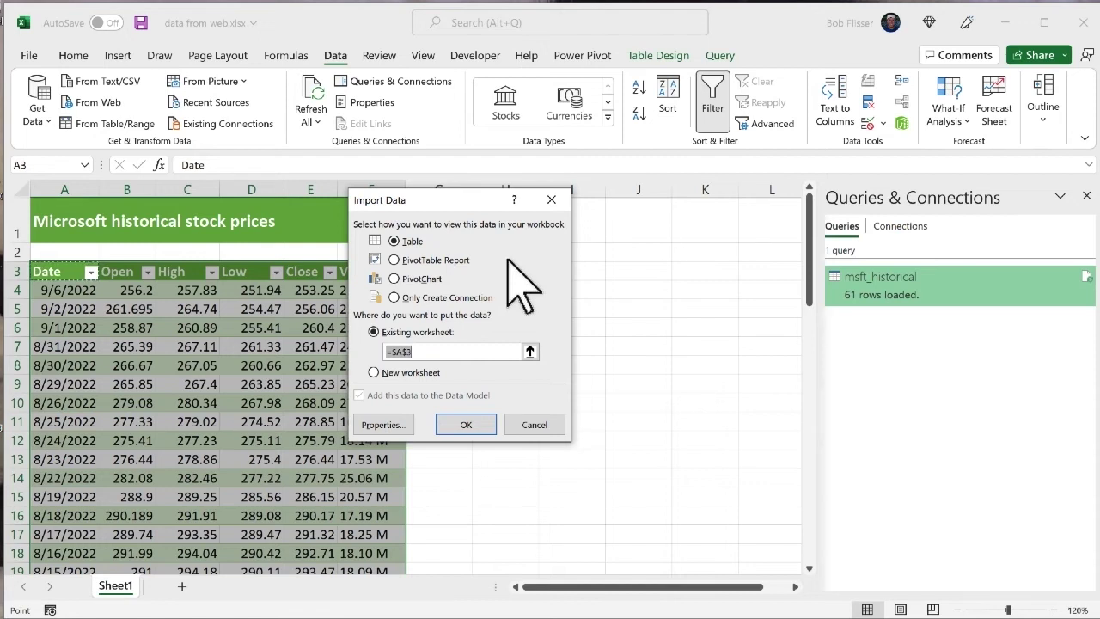
pyautogui.click(393, 423)
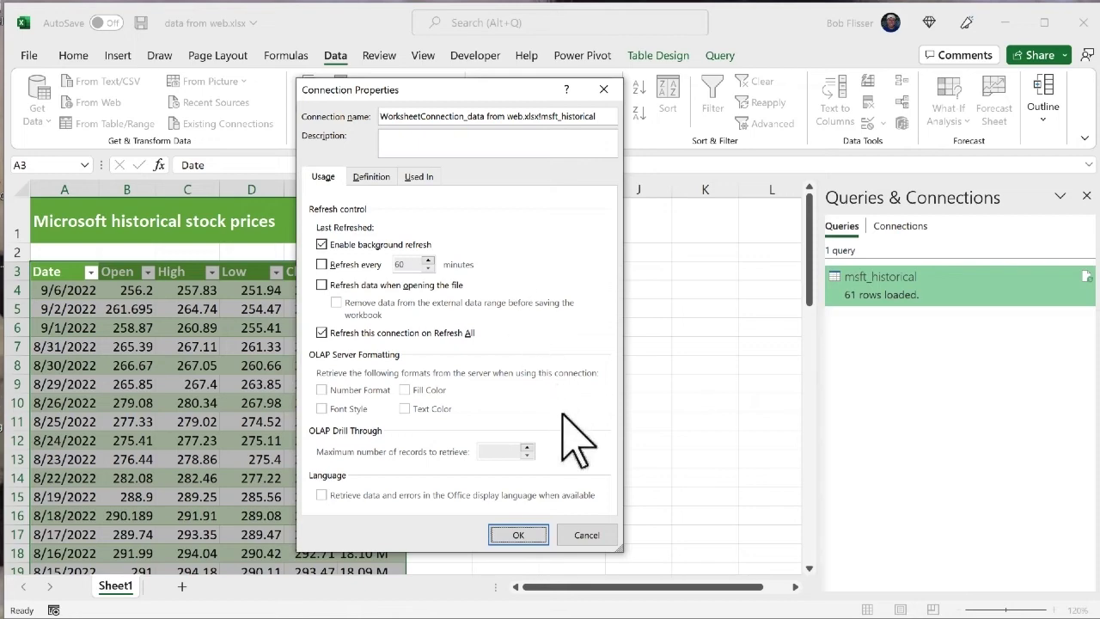
pyautogui.click(587, 536)
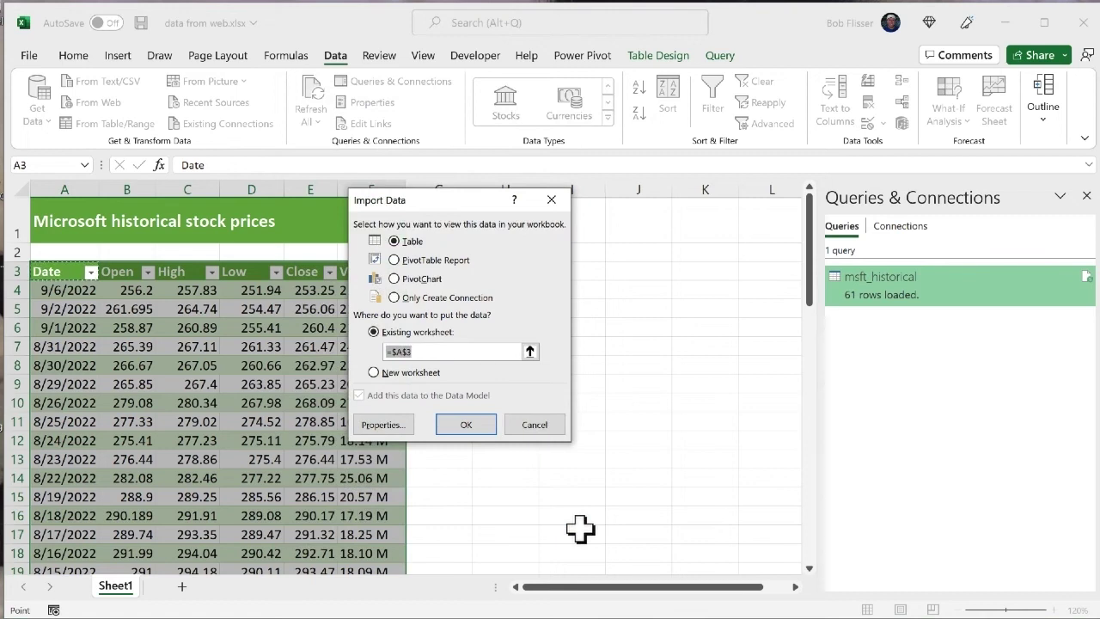
pyautogui.click(538, 426)
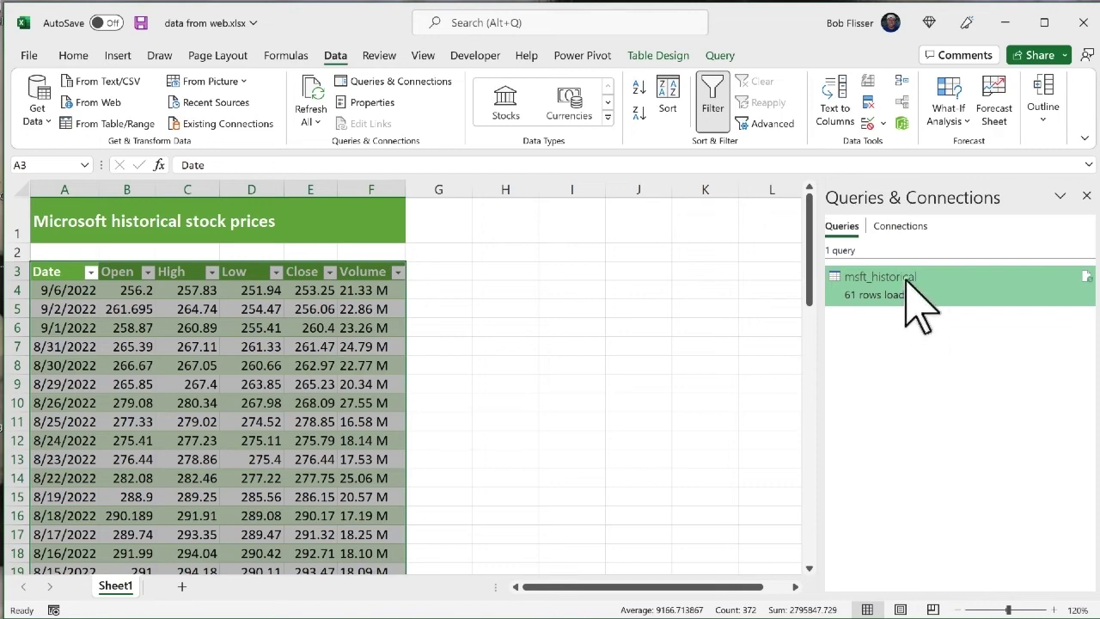
pyautogui.moveTo(921, 279)
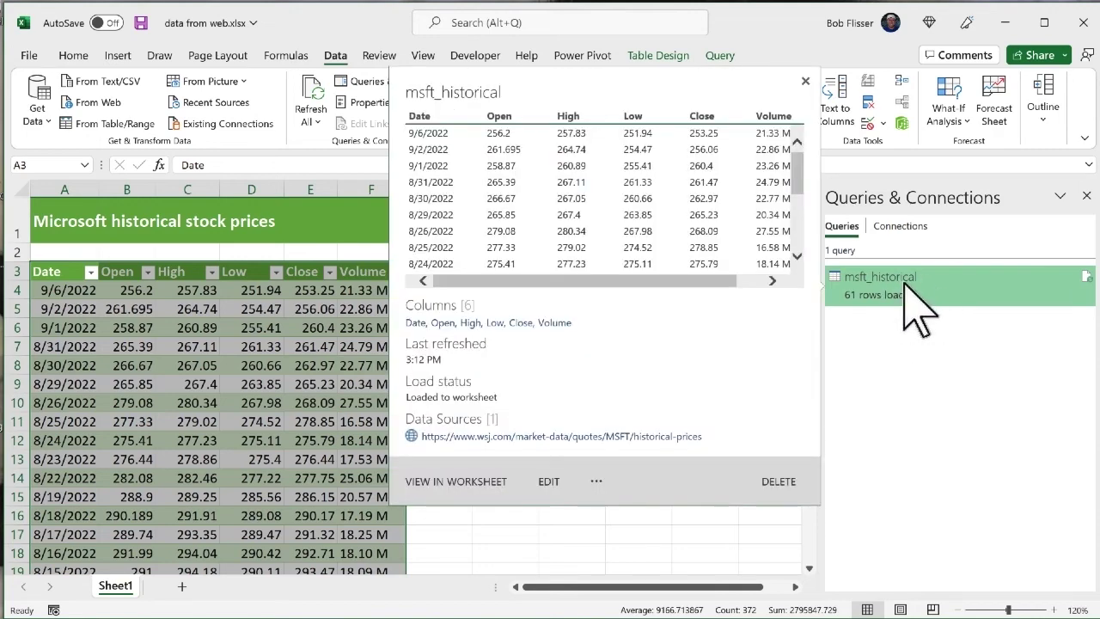
pyautogui.doubleClick(912, 305)
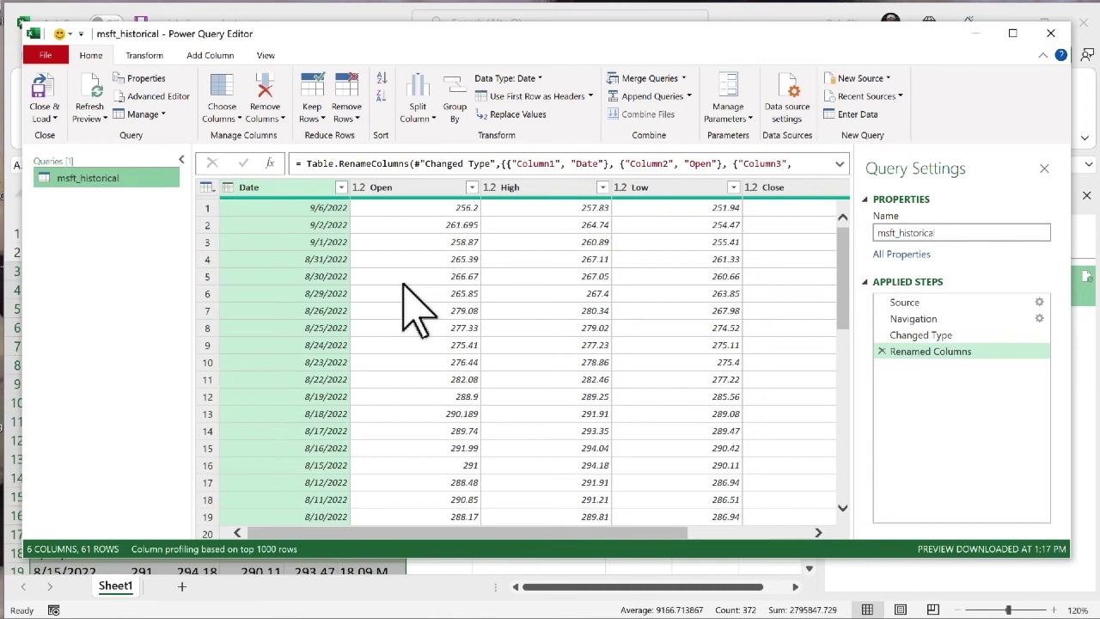
pyautogui.click(1048, 36)
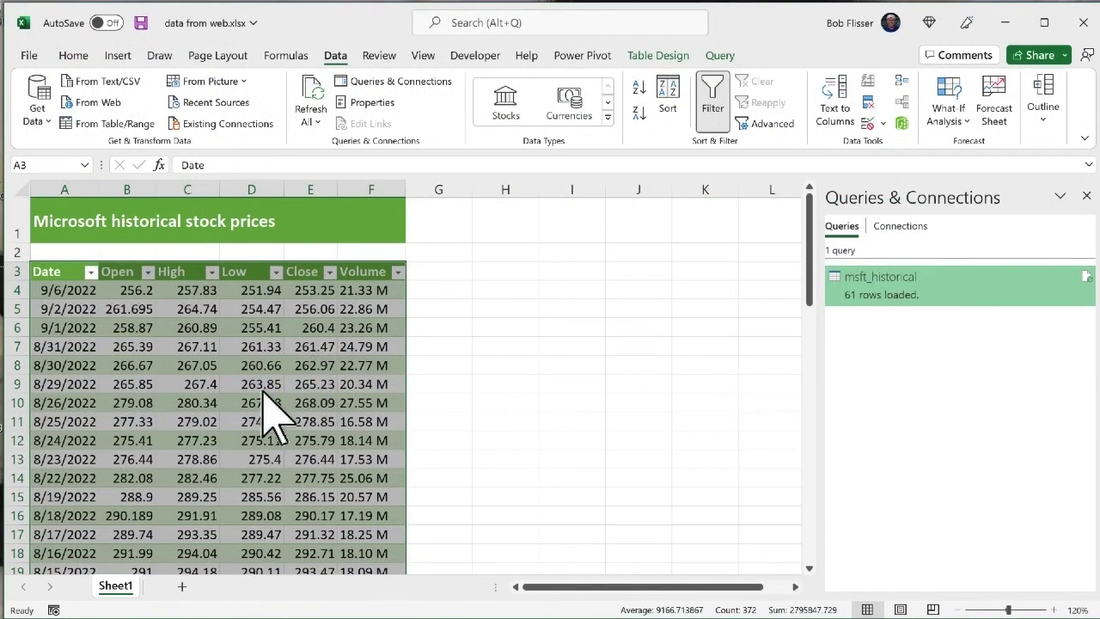
# - Close the Queries & Connections pane, show Table Design options, and select cell E8 (262.97)
pyautogui.click(262, 389)
pyautogui.click(1087, 197)
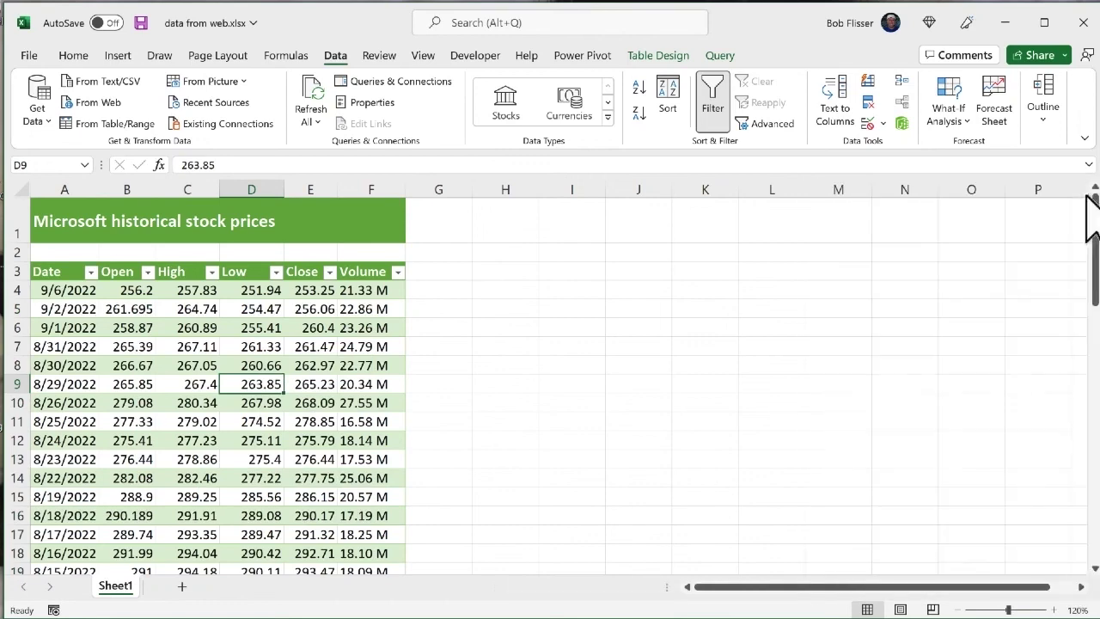
pyautogui.click(658, 57)
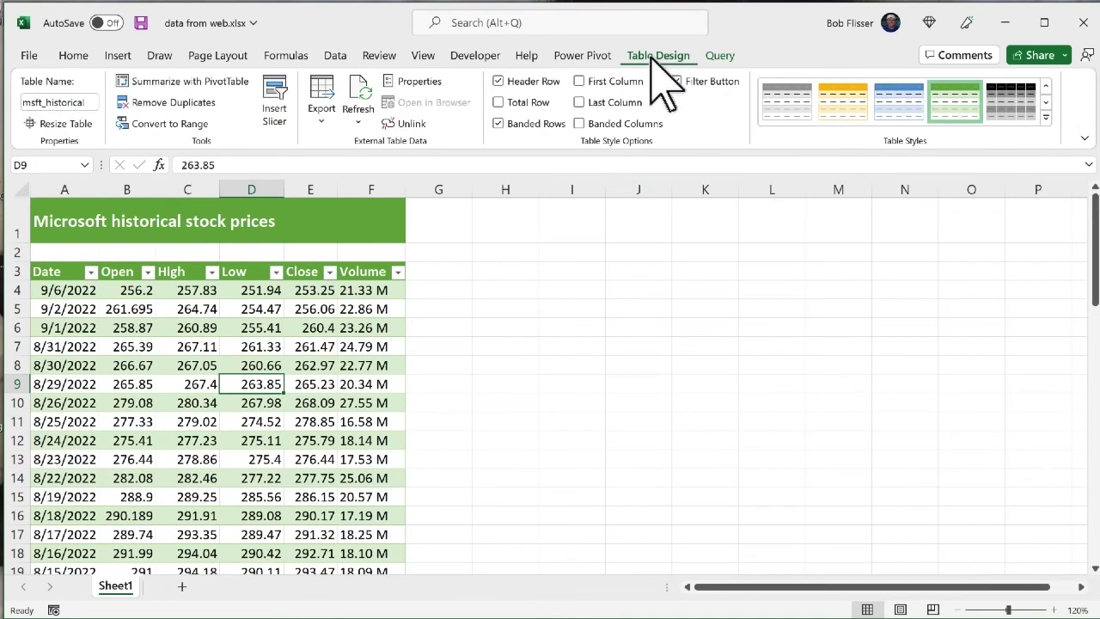
pyautogui.click(326, 365)
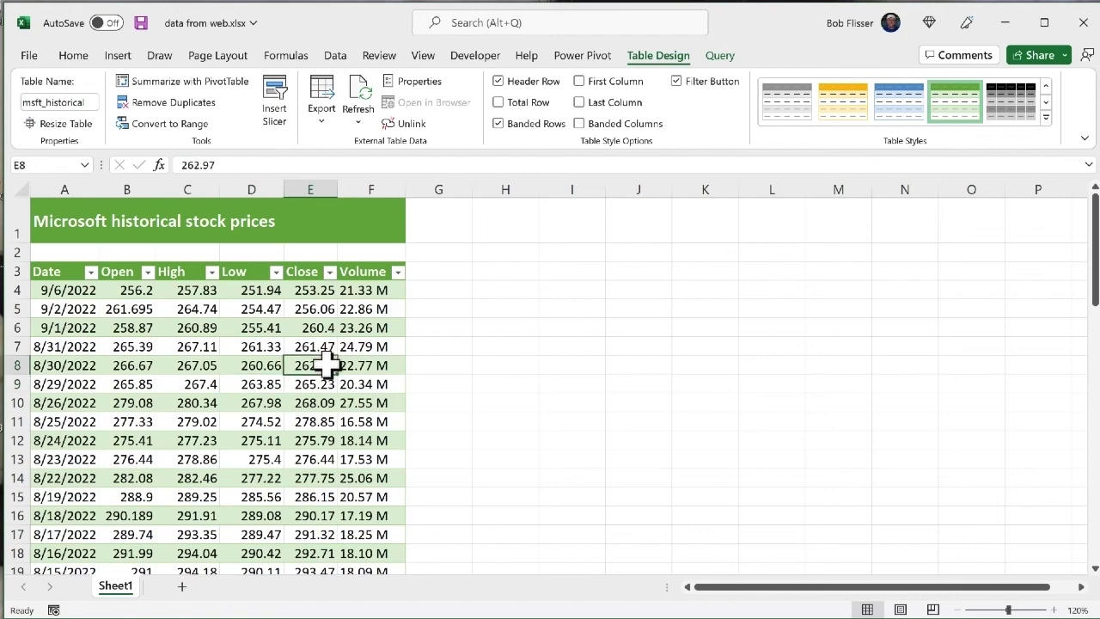